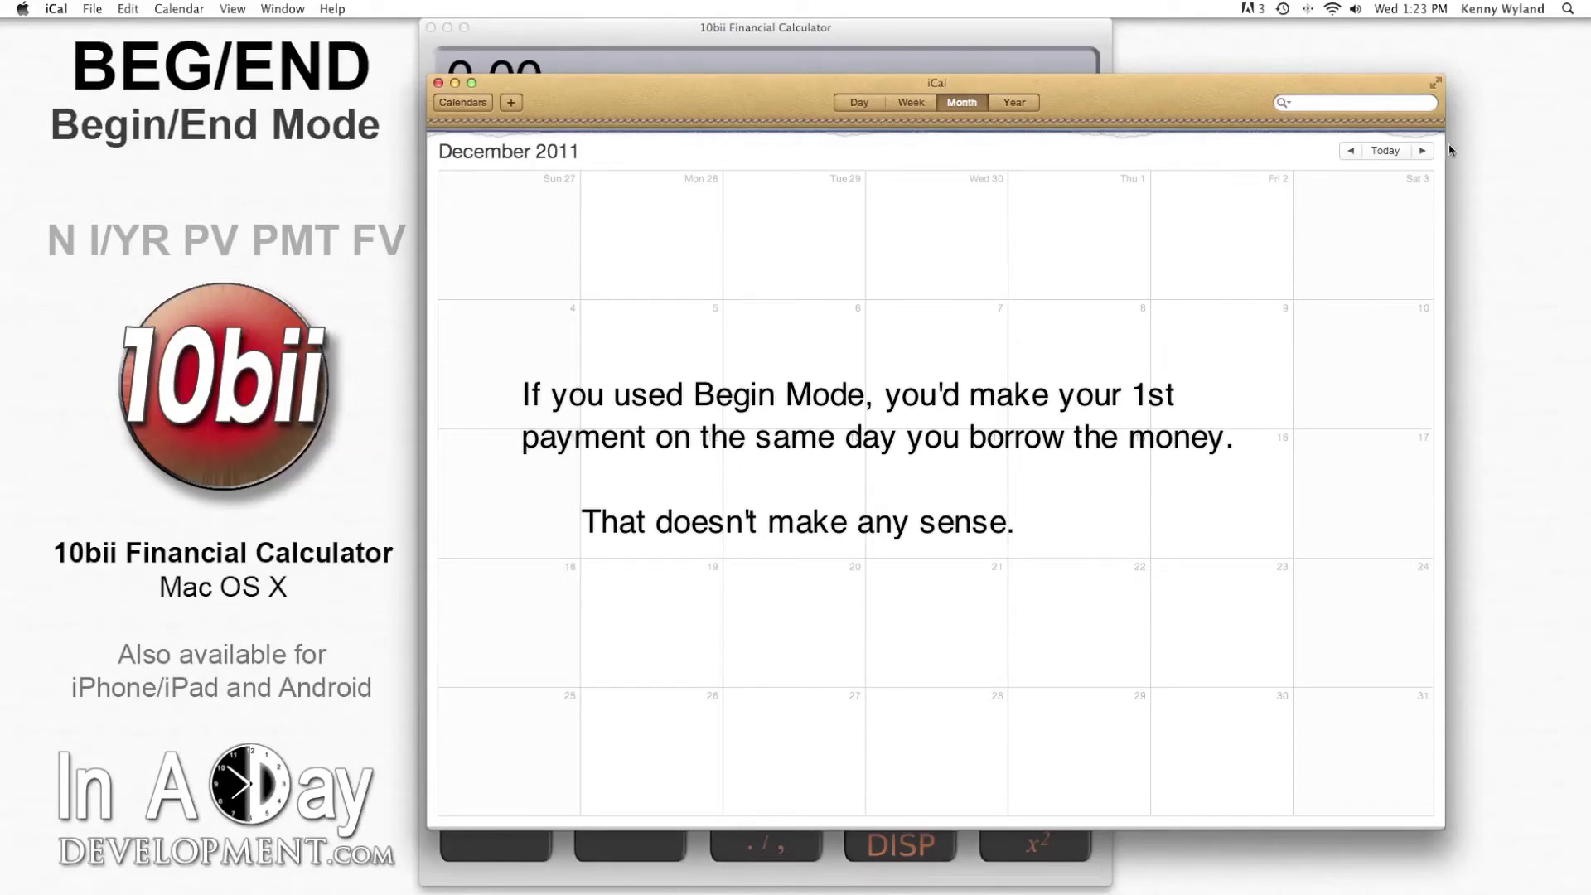
Go to January 2012 and point out the Loan Begins and 1st Loan Payment events (January 1 and 31)
{"action": "left_click", "coordinate": [1429, 150]}
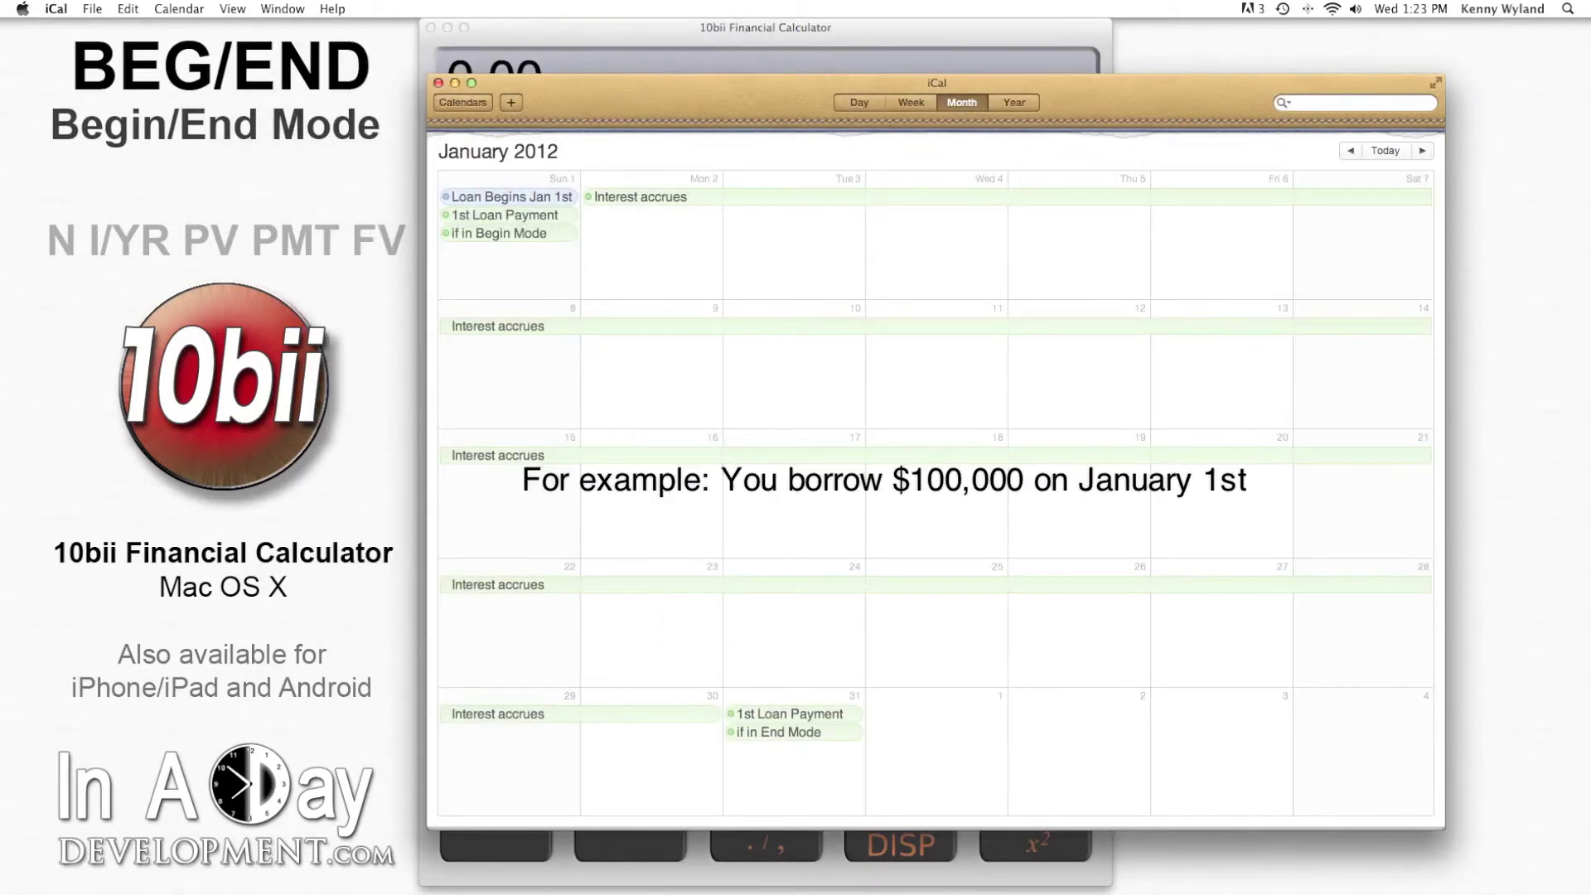
{"action": "left_click", "coordinate": [535, 199]}
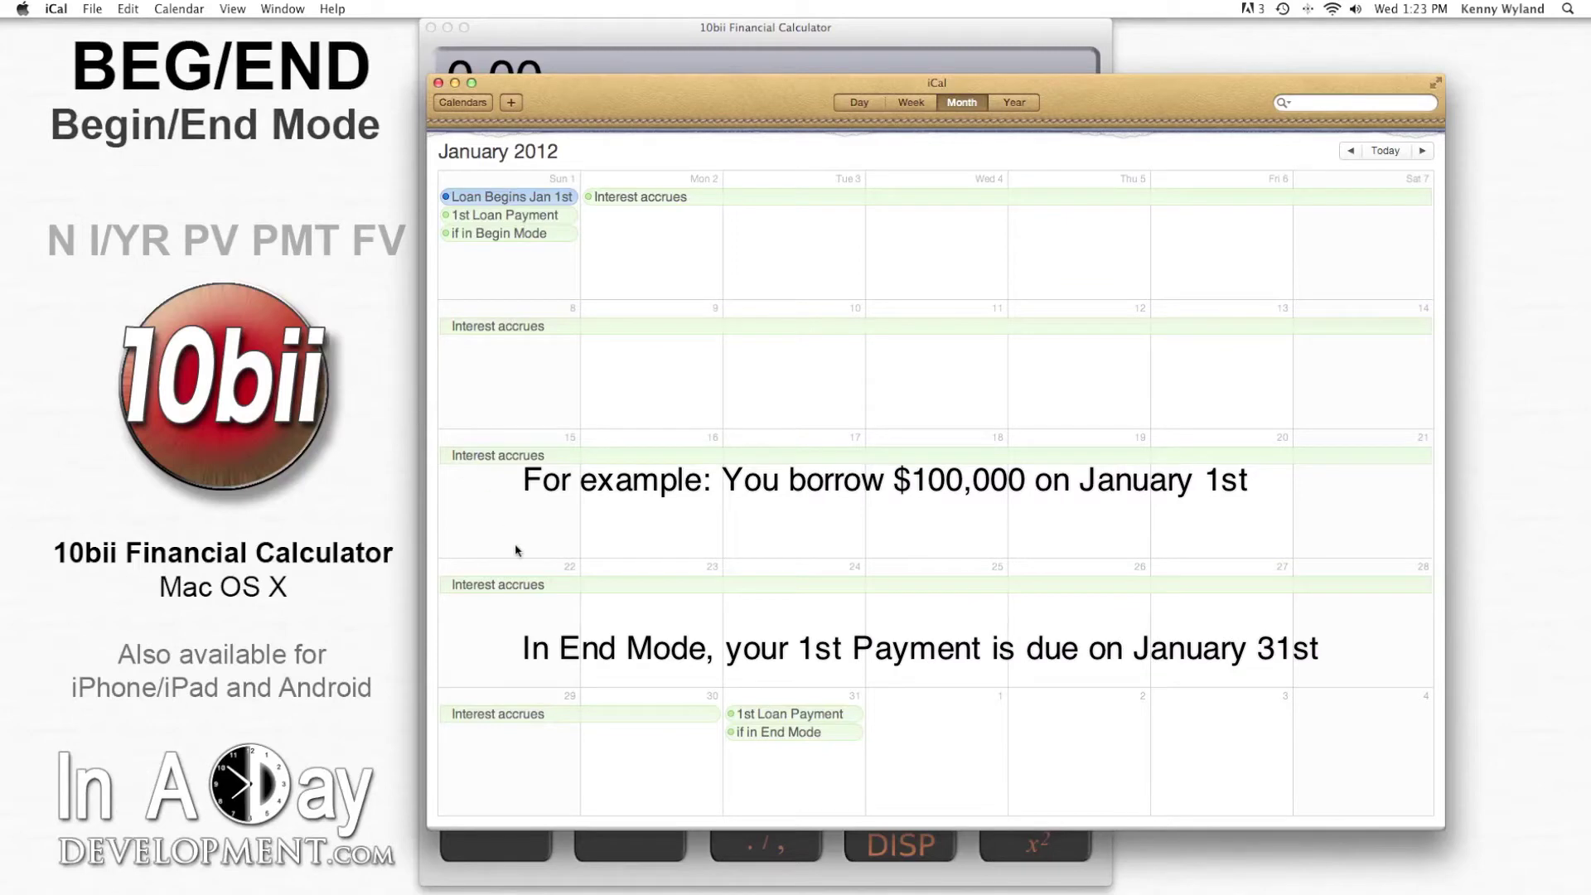
{"action": "left_click", "coordinate": [815, 718]}
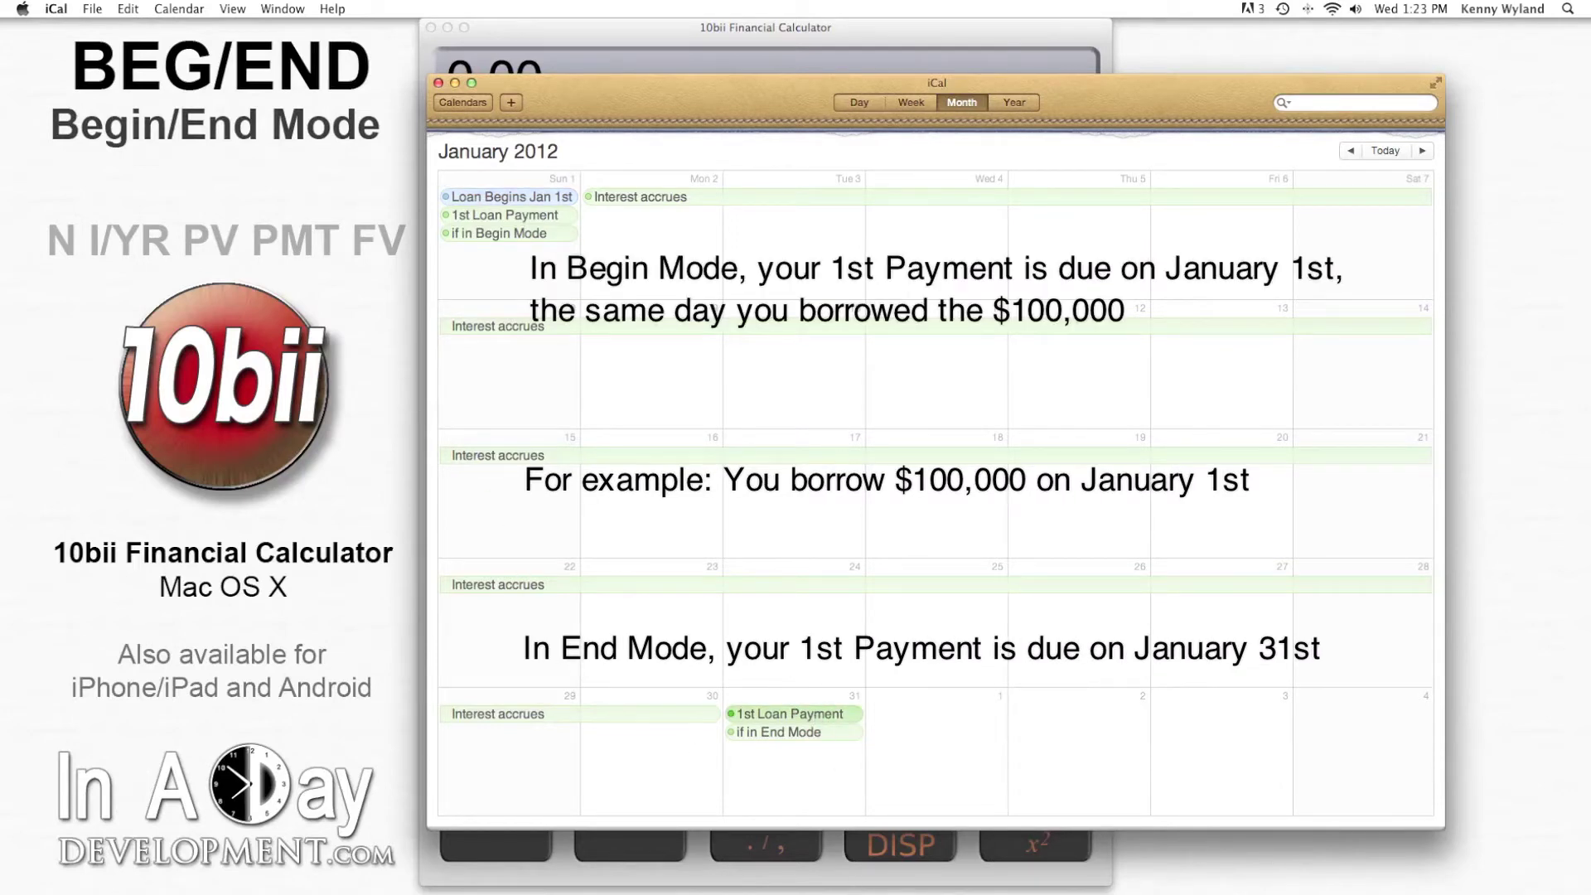
{"action": "left_click", "coordinate": [546, 216]}
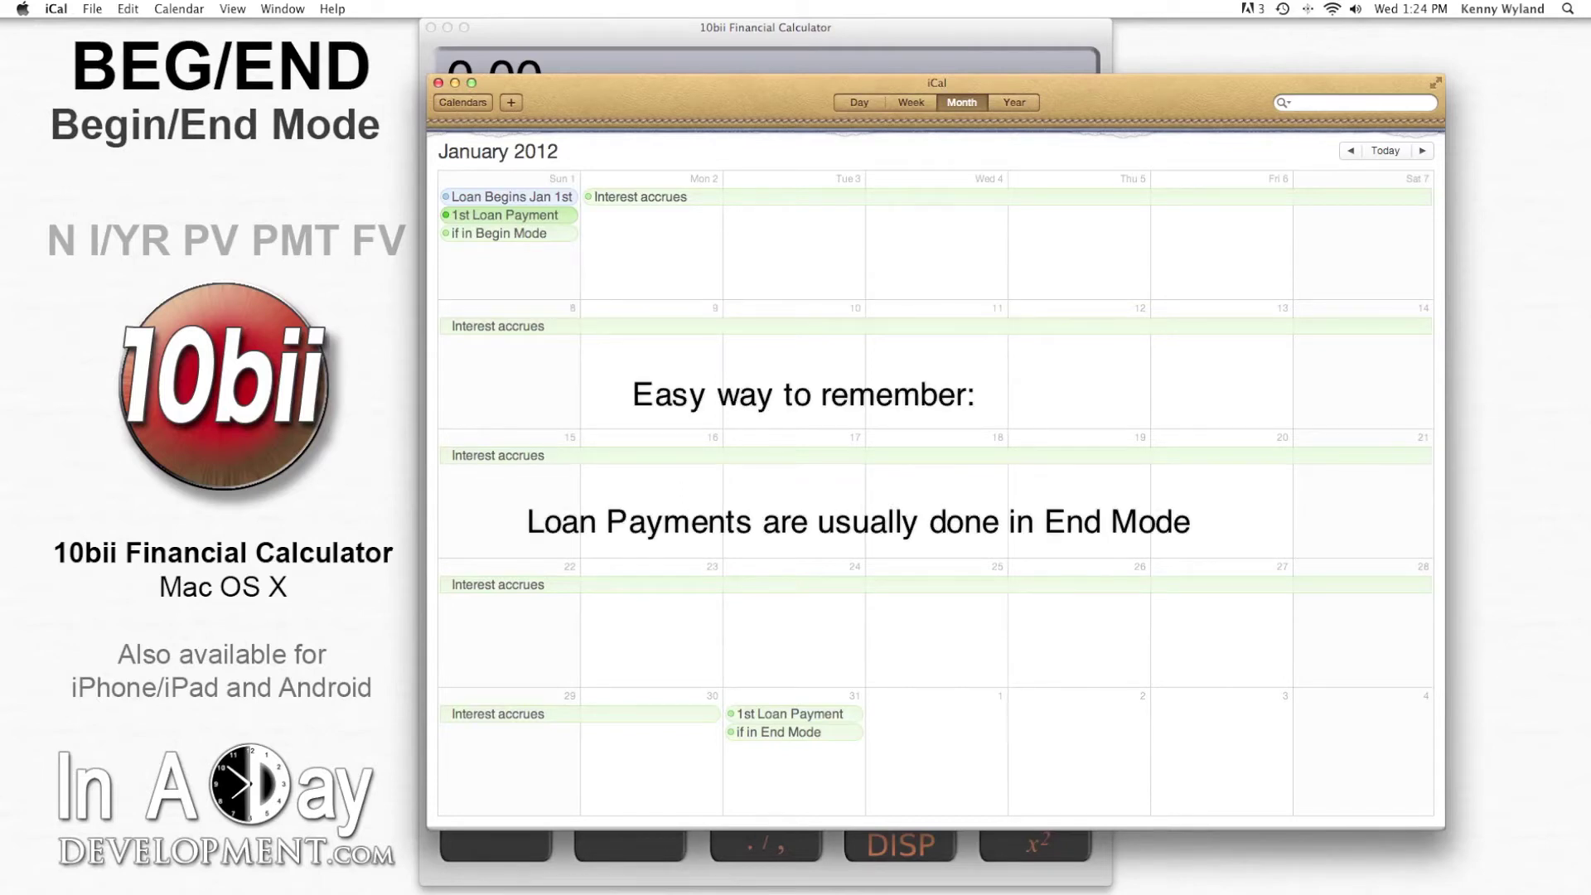
{"action": "left_click", "coordinate": [634, 663]}
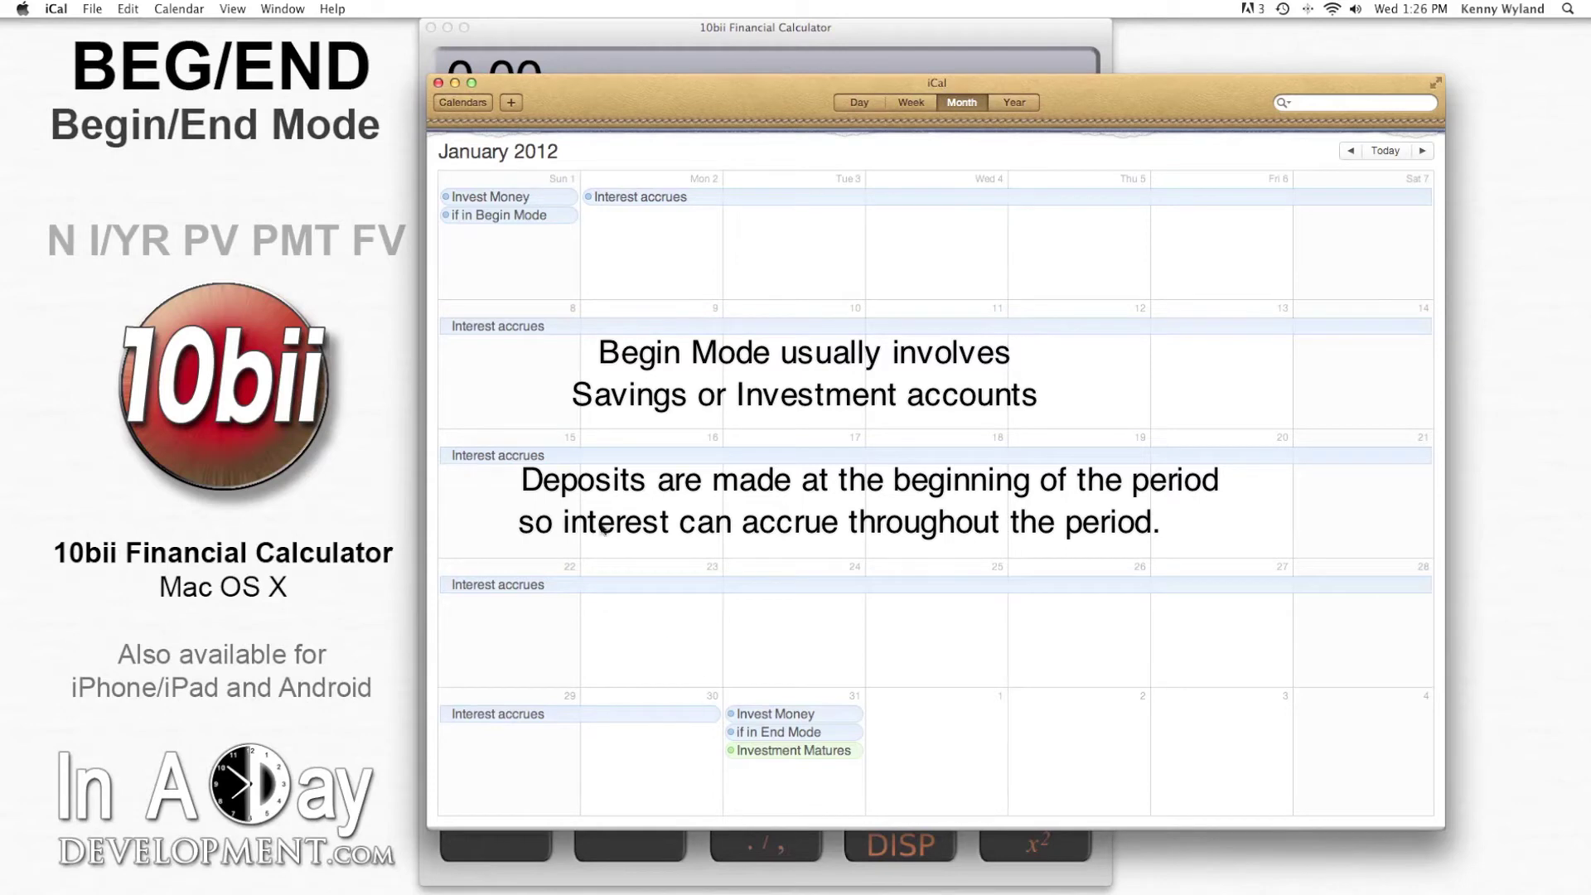
Point out the Invest Money, Begin/End Mode and Investment Matures events, then minimise iCal
{"action": "left_click", "coordinate": [554, 198]}
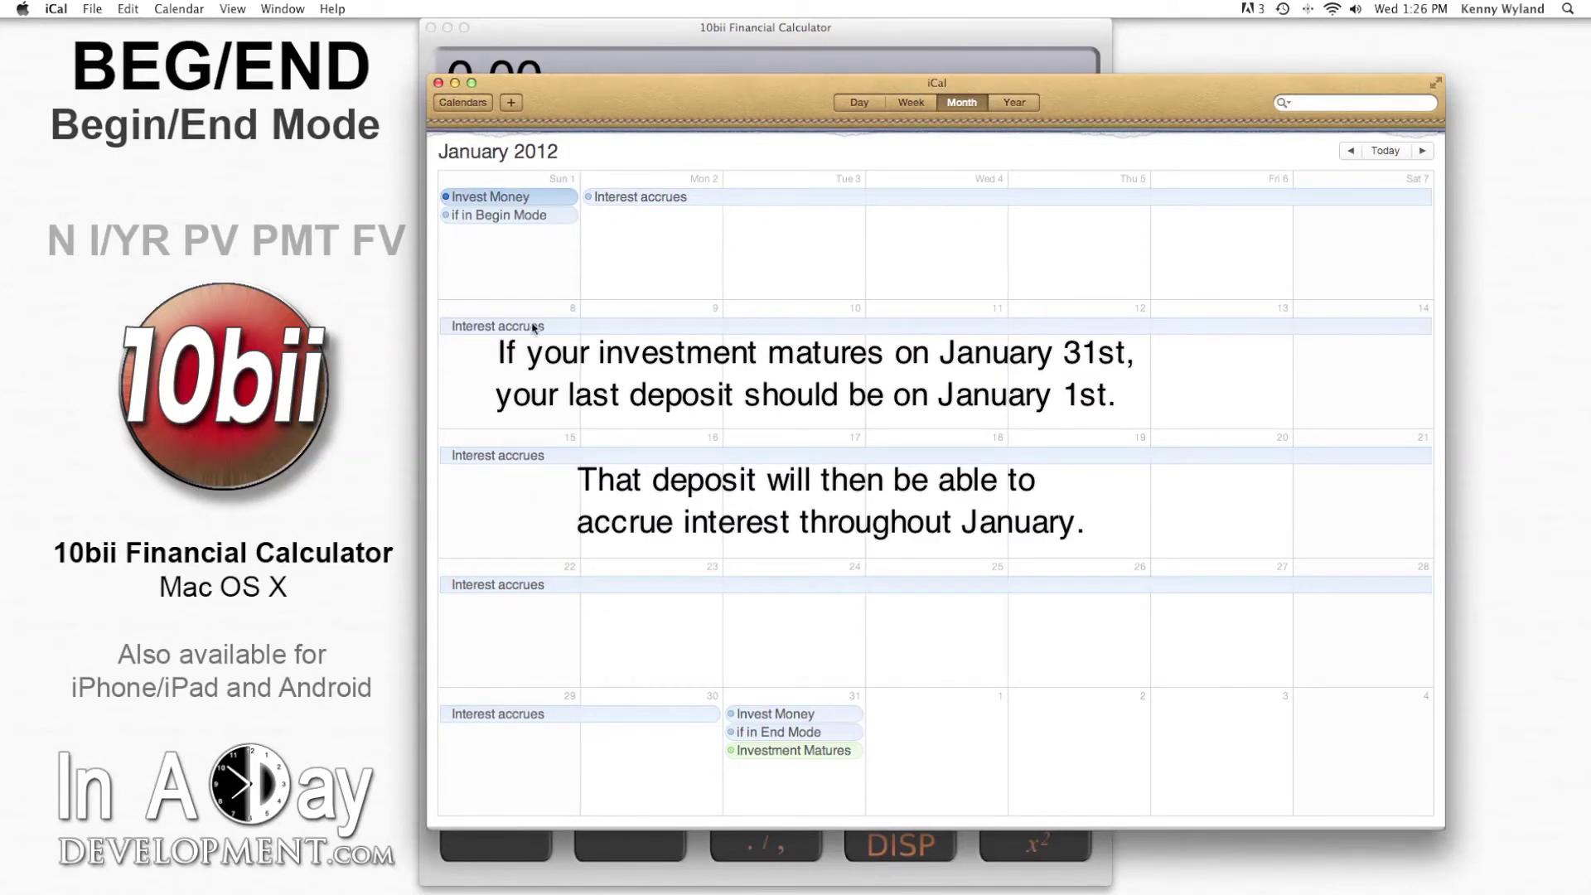
{"action": "left_click", "coordinate": [798, 756]}
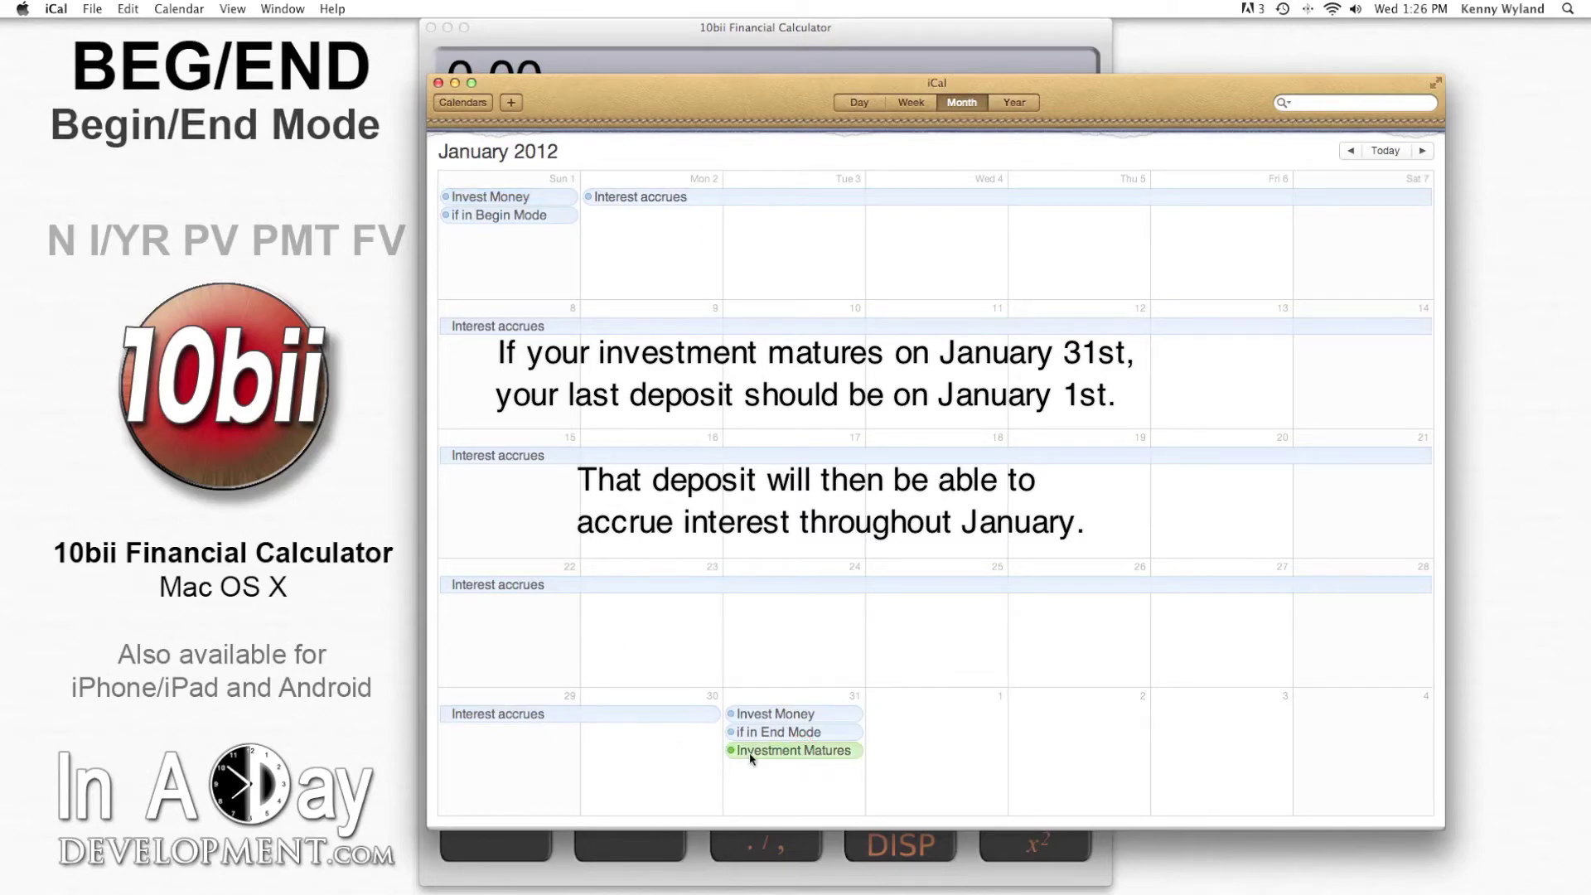
{"action": "left_click", "coordinate": [538, 215]}
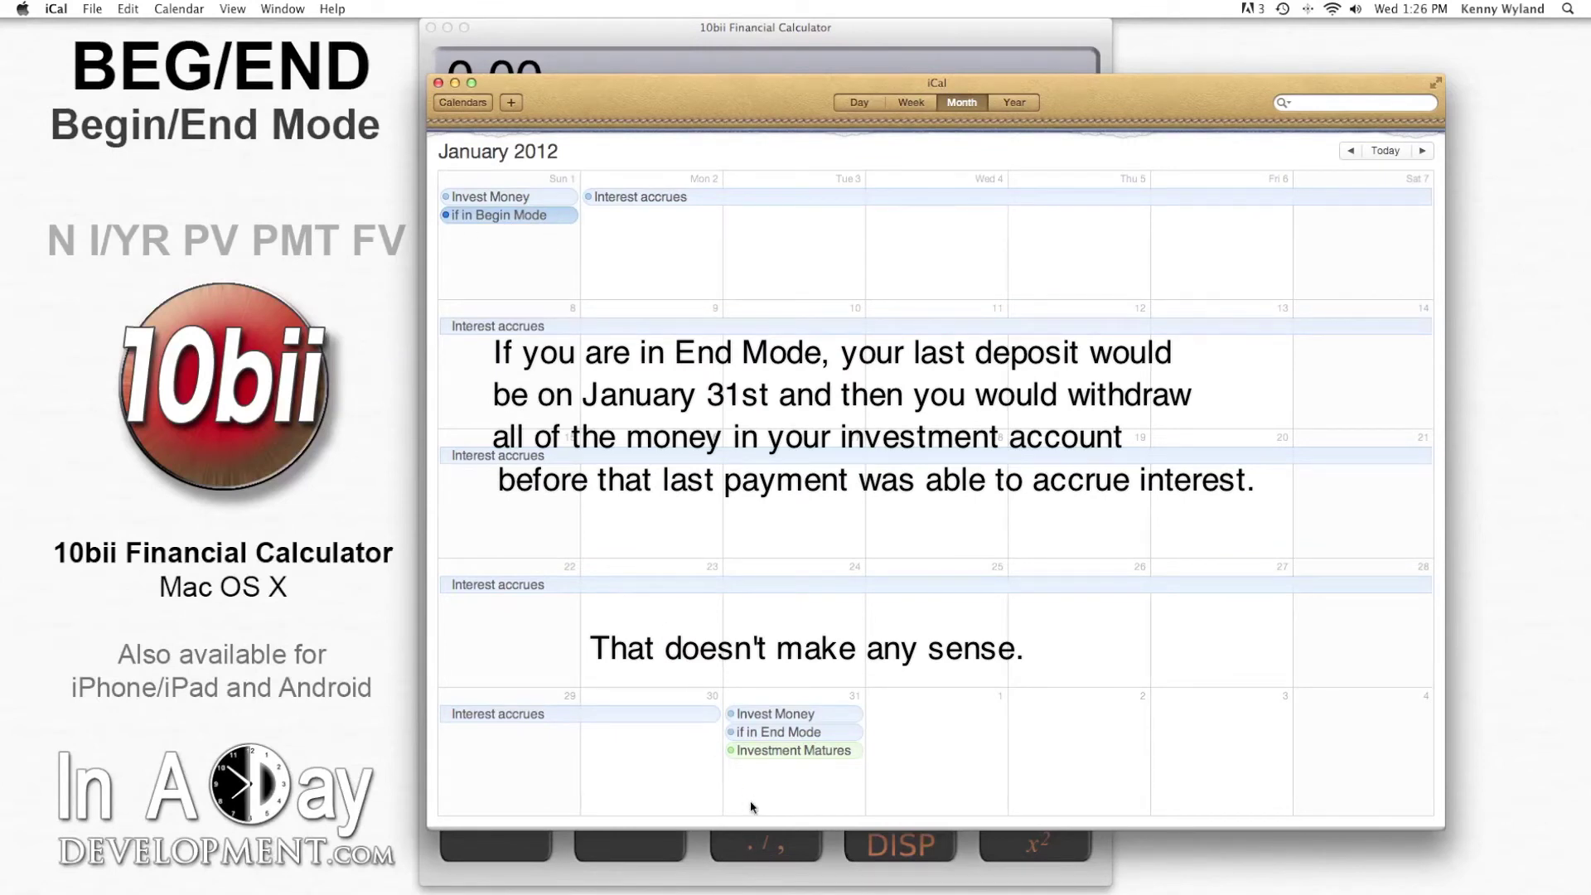
{"action": "left_click", "coordinate": [791, 733]}
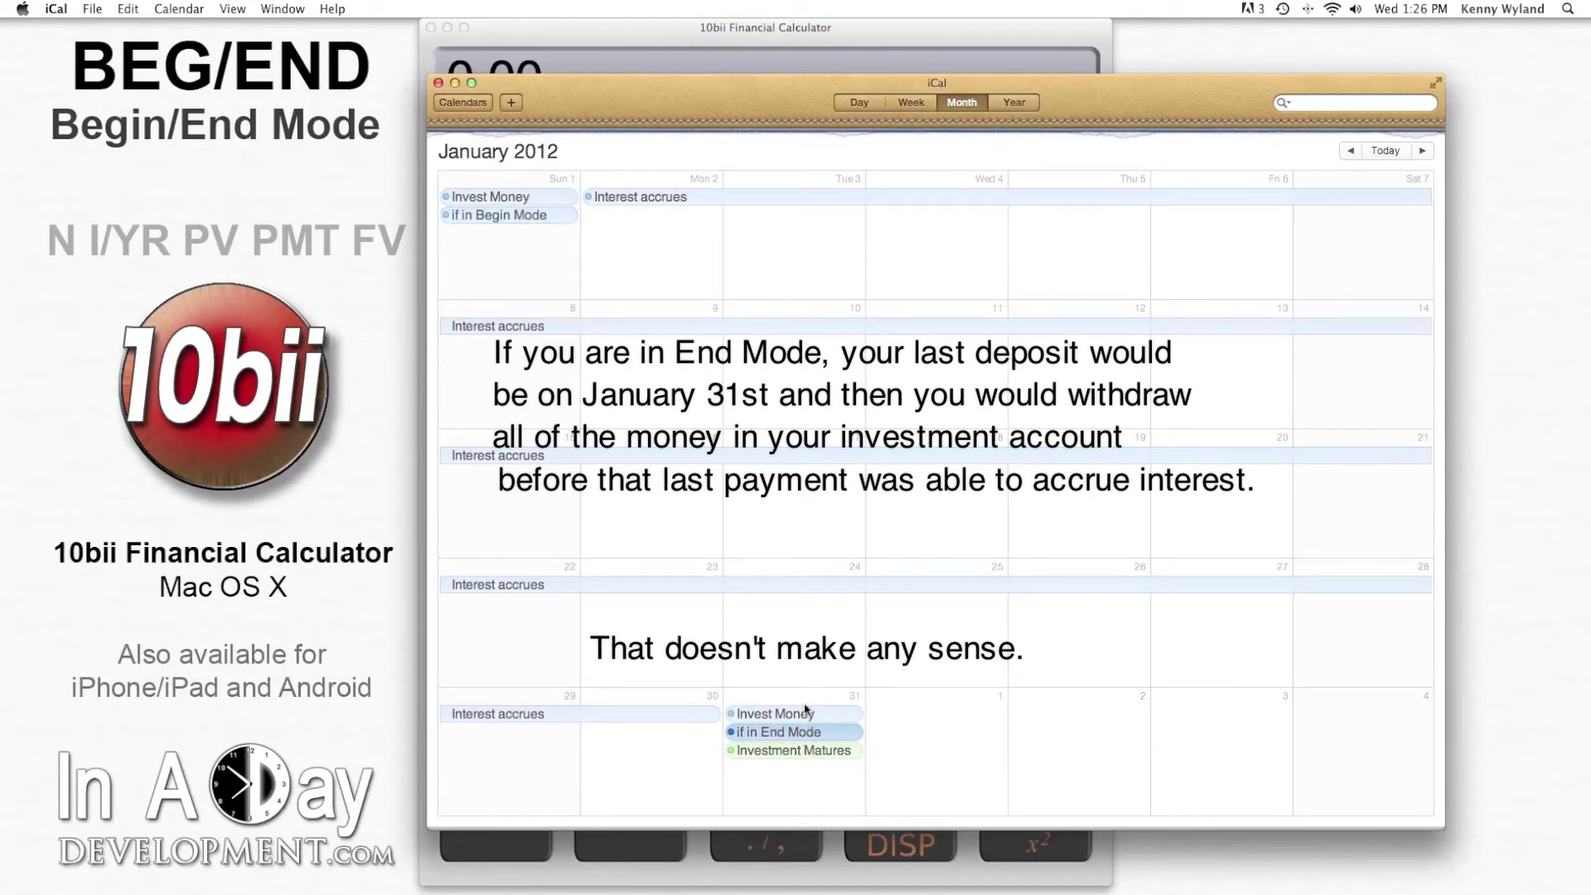
{"action": "left_click", "coordinate": [784, 752]}
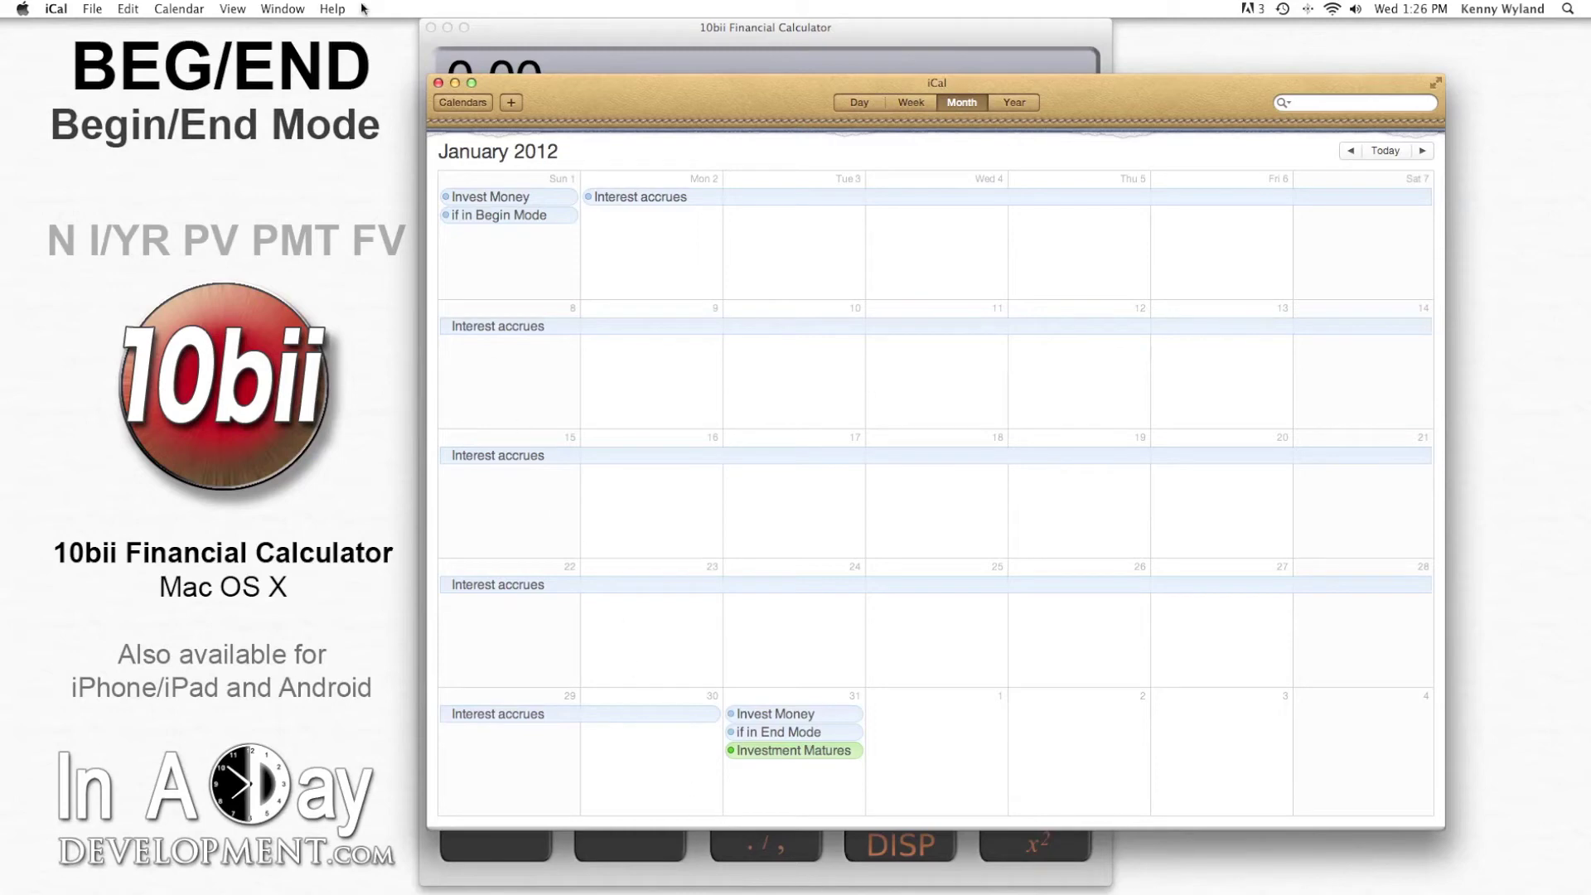
{"action": "left_click", "coordinate": [455, 83]}
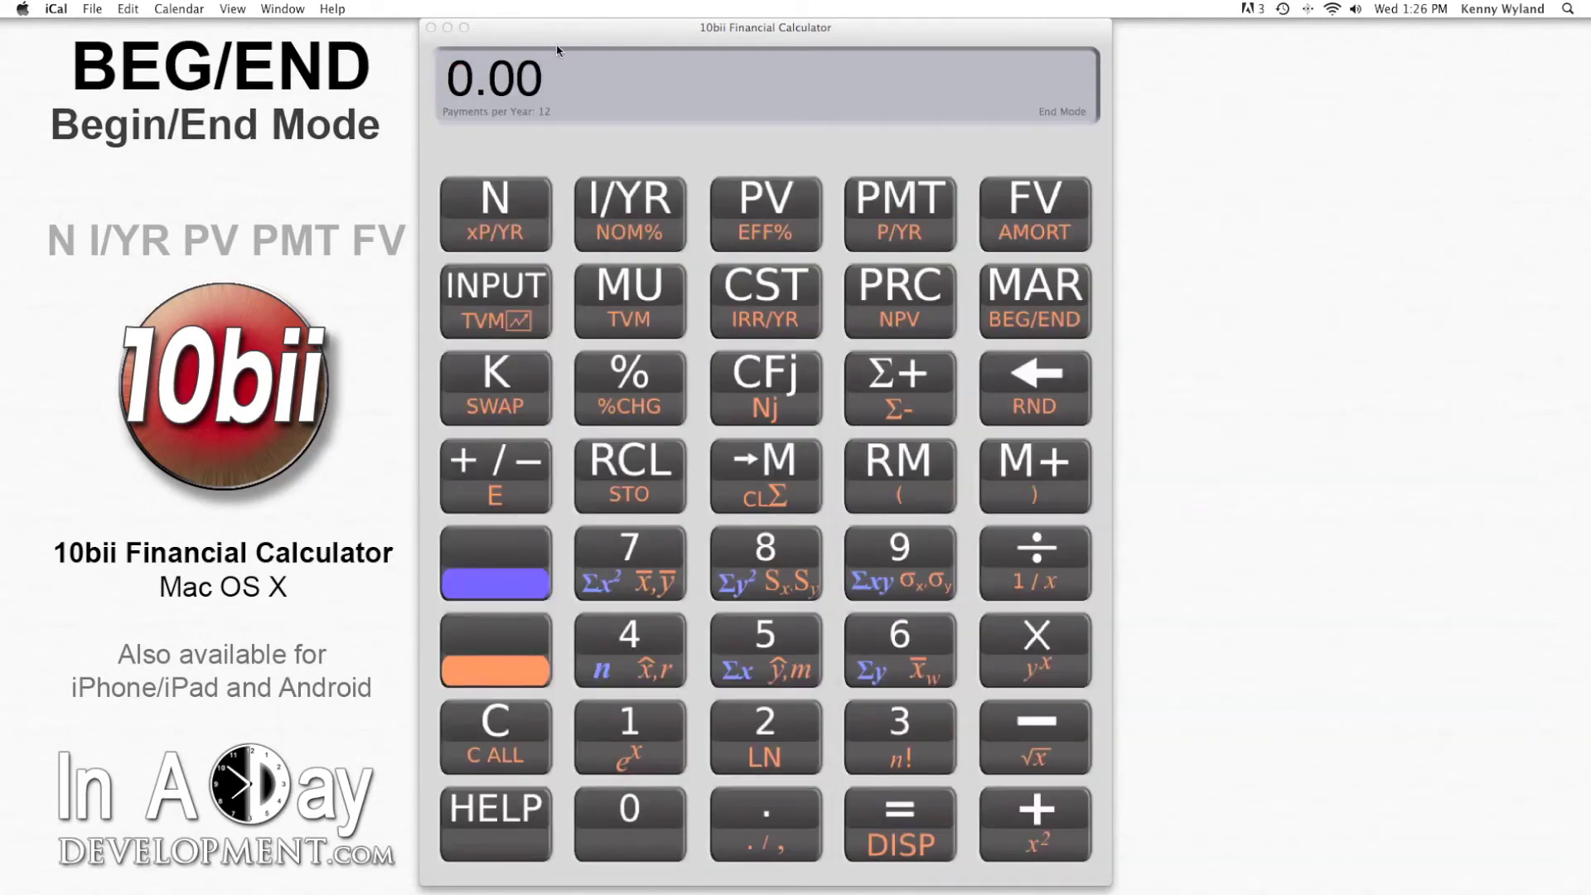
Bring the 10bii calculator forward and toggle BEG/END into Begin Mode
{"action": "left_click", "coordinate": [539, 230]}
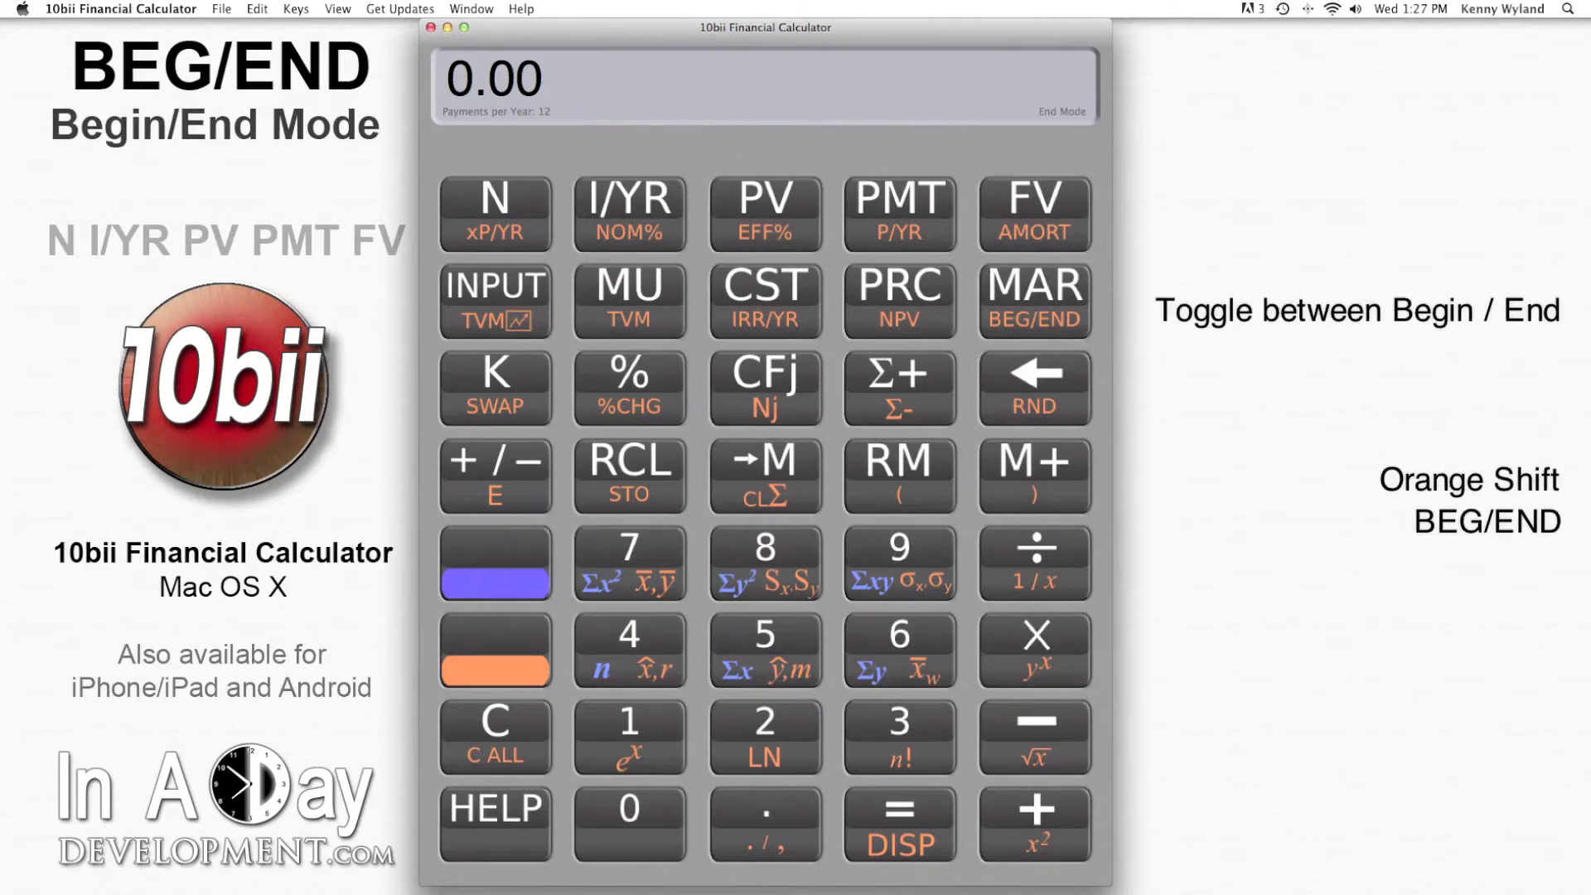
{"action": "left_click", "coordinate": [495, 634]}
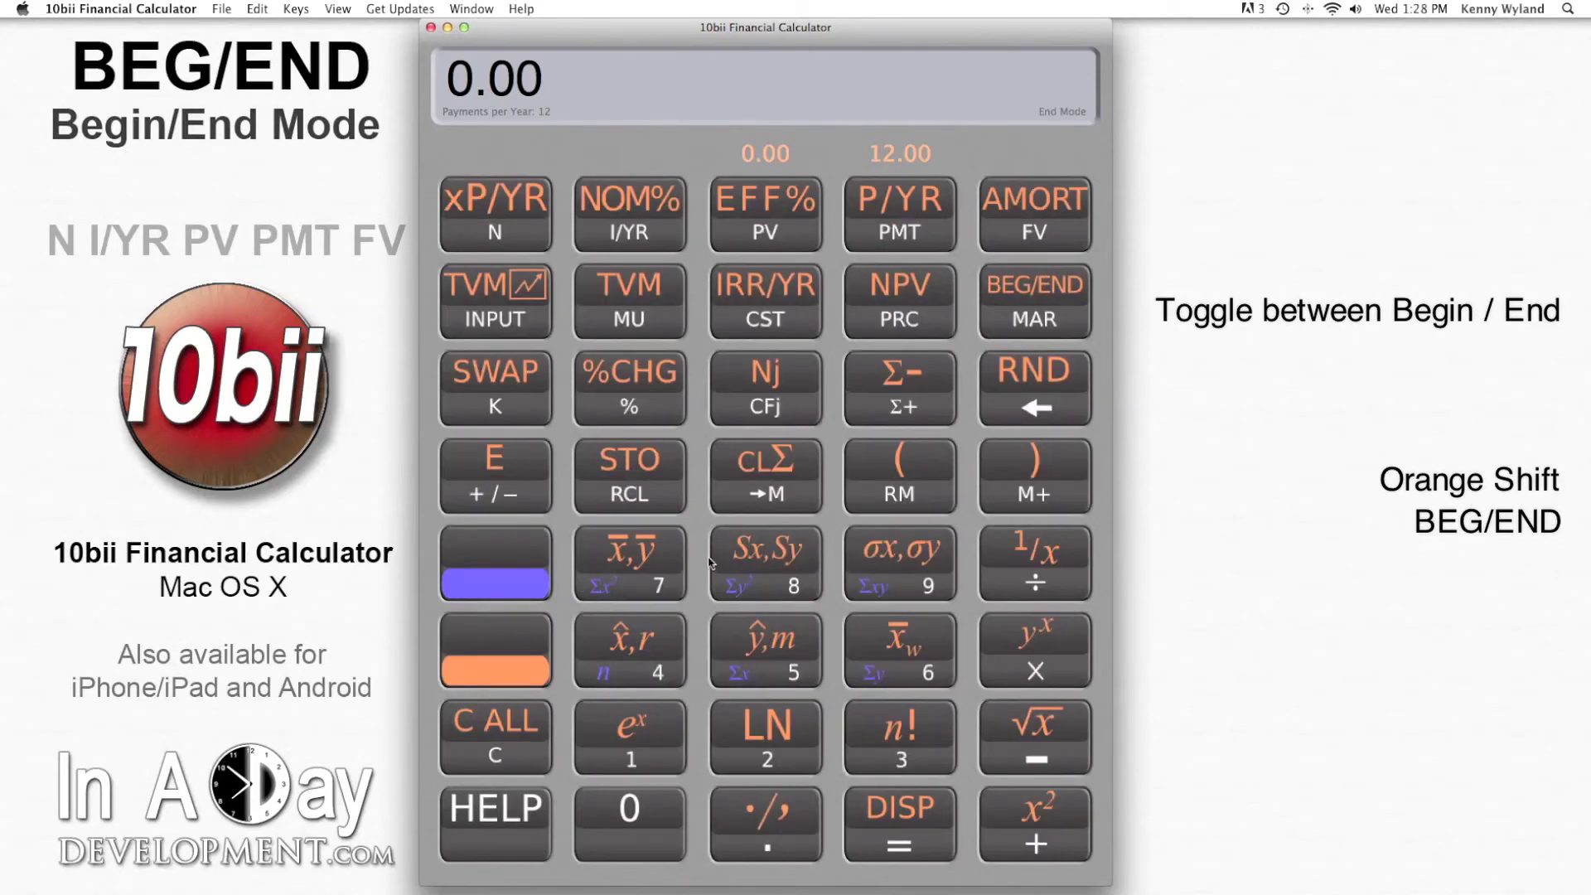
{"action": "left_click", "coordinate": [1036, 313]}
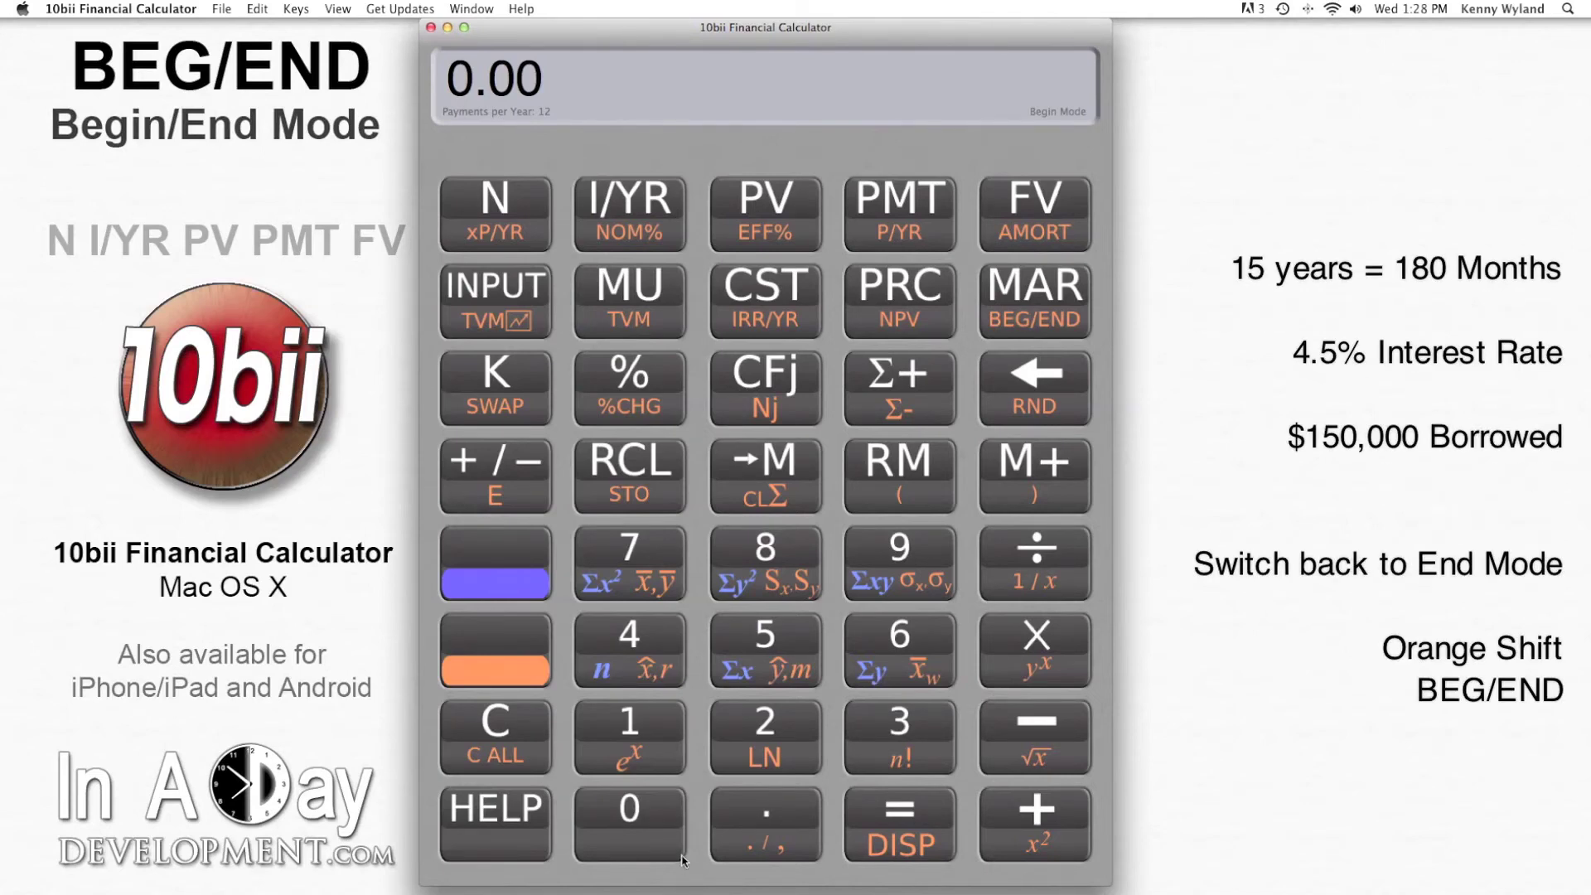
Enter 180 as N and 4.5 as I/YR
{"action": "left_click", "coordinate": [674, 756]}
{"action": "left_click", "coordinate": [733, 590]}
{"action": "left_click", "coordinate": [666, 808]}
{"action": "left_click", "coordinate": [524, 214]}
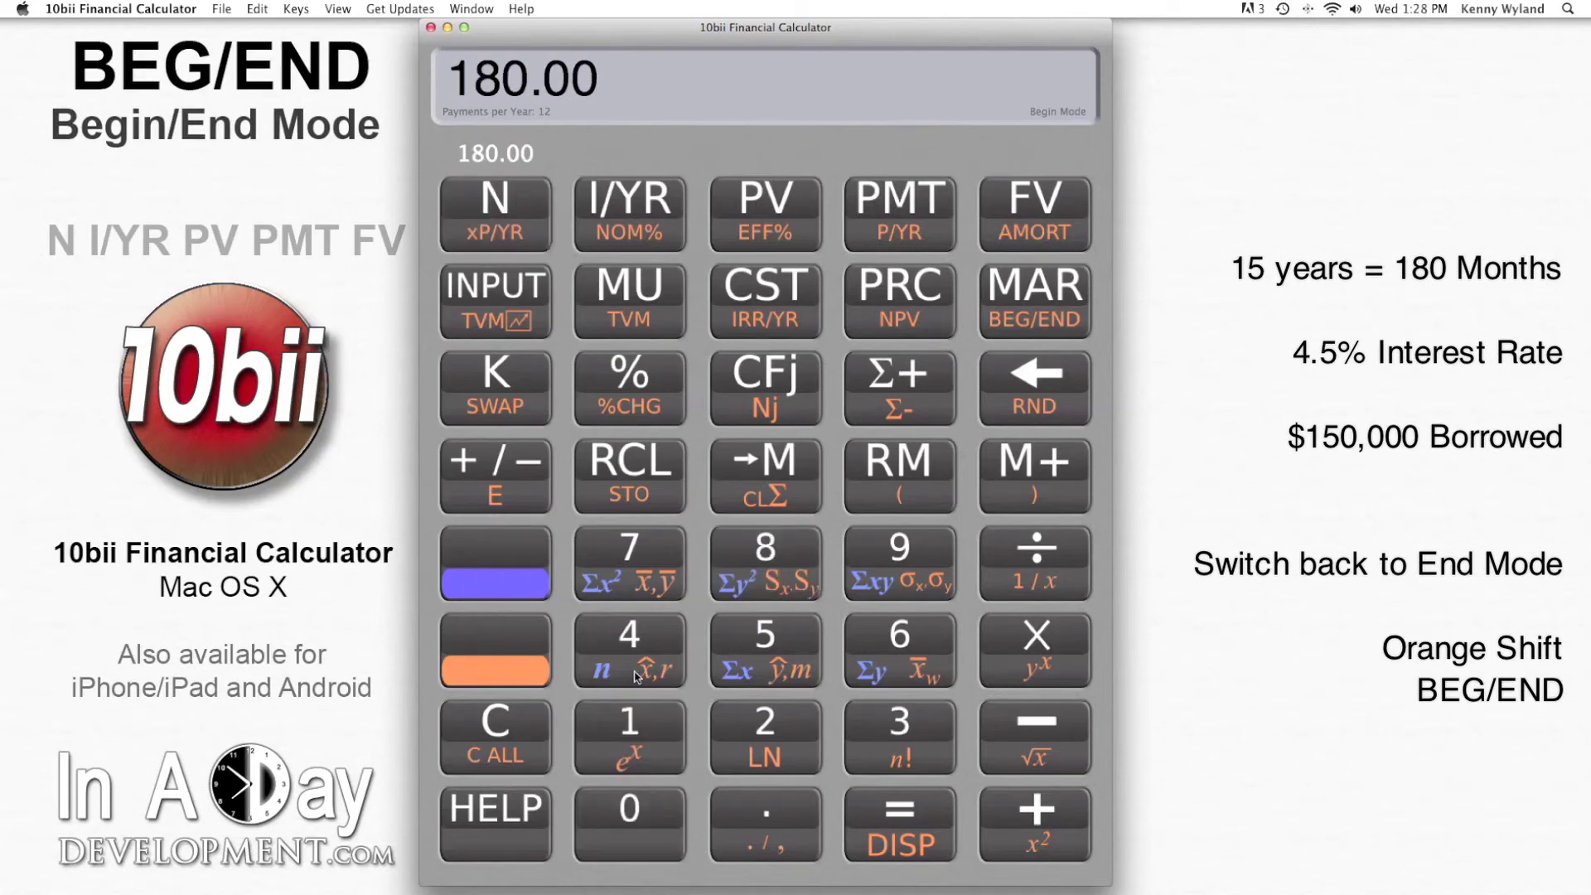
{"action": "left_click", "coordinate": [634, 676]}
{"action": "left_click", "coordinate": [759, 816]}
{"action": "left_click", "coordinate": [764, 650]}
{"action": "left_click", "coordinate": [678, 203]}
Enter 150,000 as the present value (PV)
{"action": "left_click", "coordinate": [663, 729]}
{"action": "left_click", "coordinate": [729, 659]}
{"action": "left_click", "coordinate": [668, 802]}
{"action": "triple_click", "coordinate": [668, 802]}
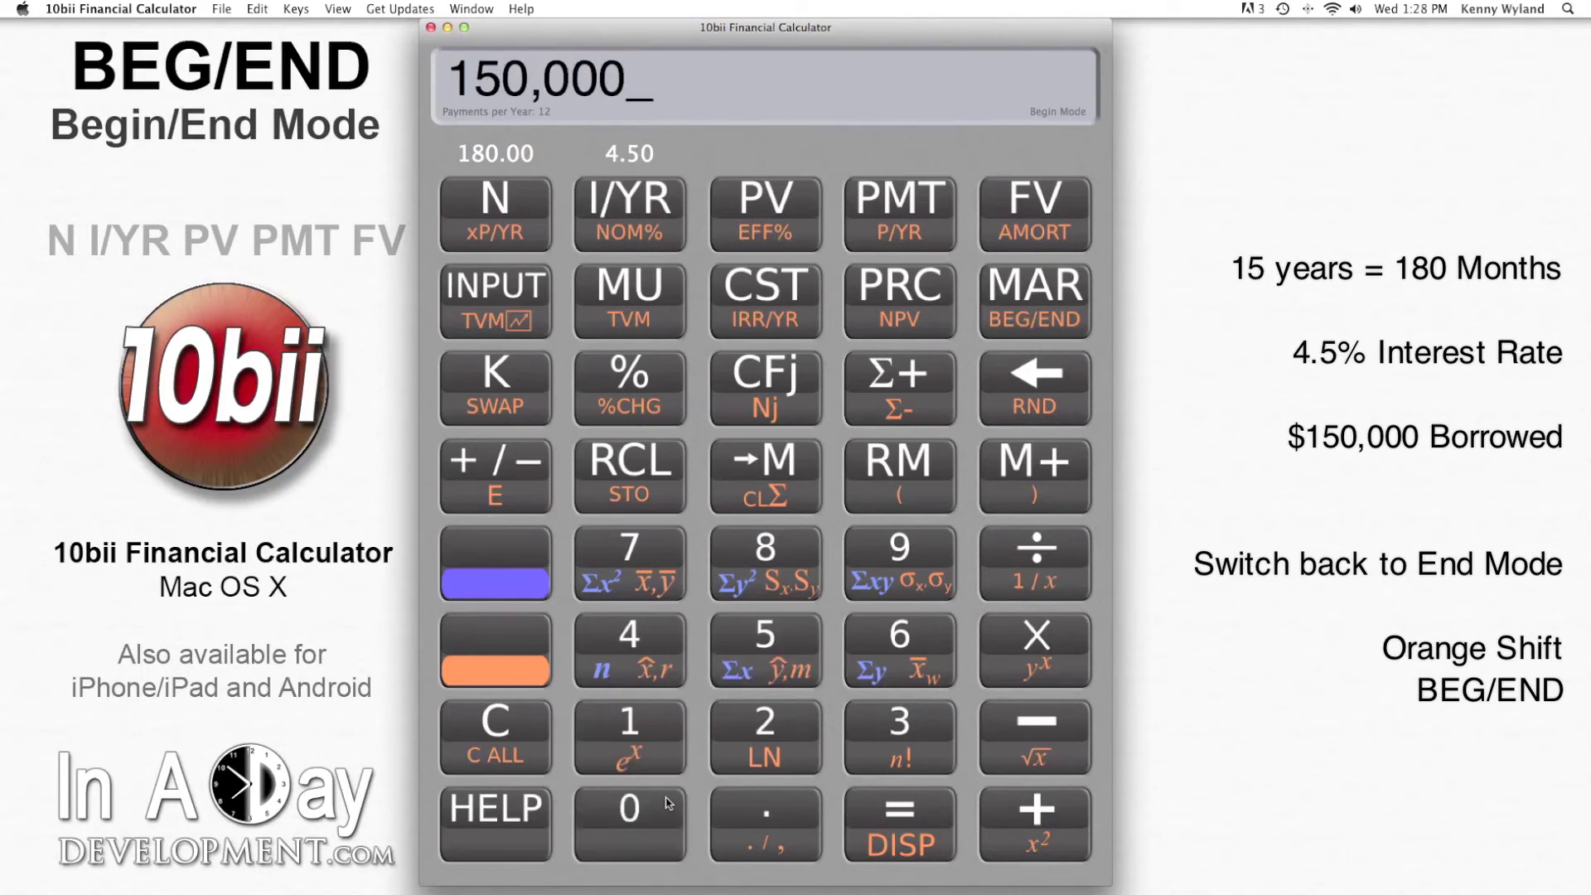
{"action": "left_click", "coordinate": [789, 238]}
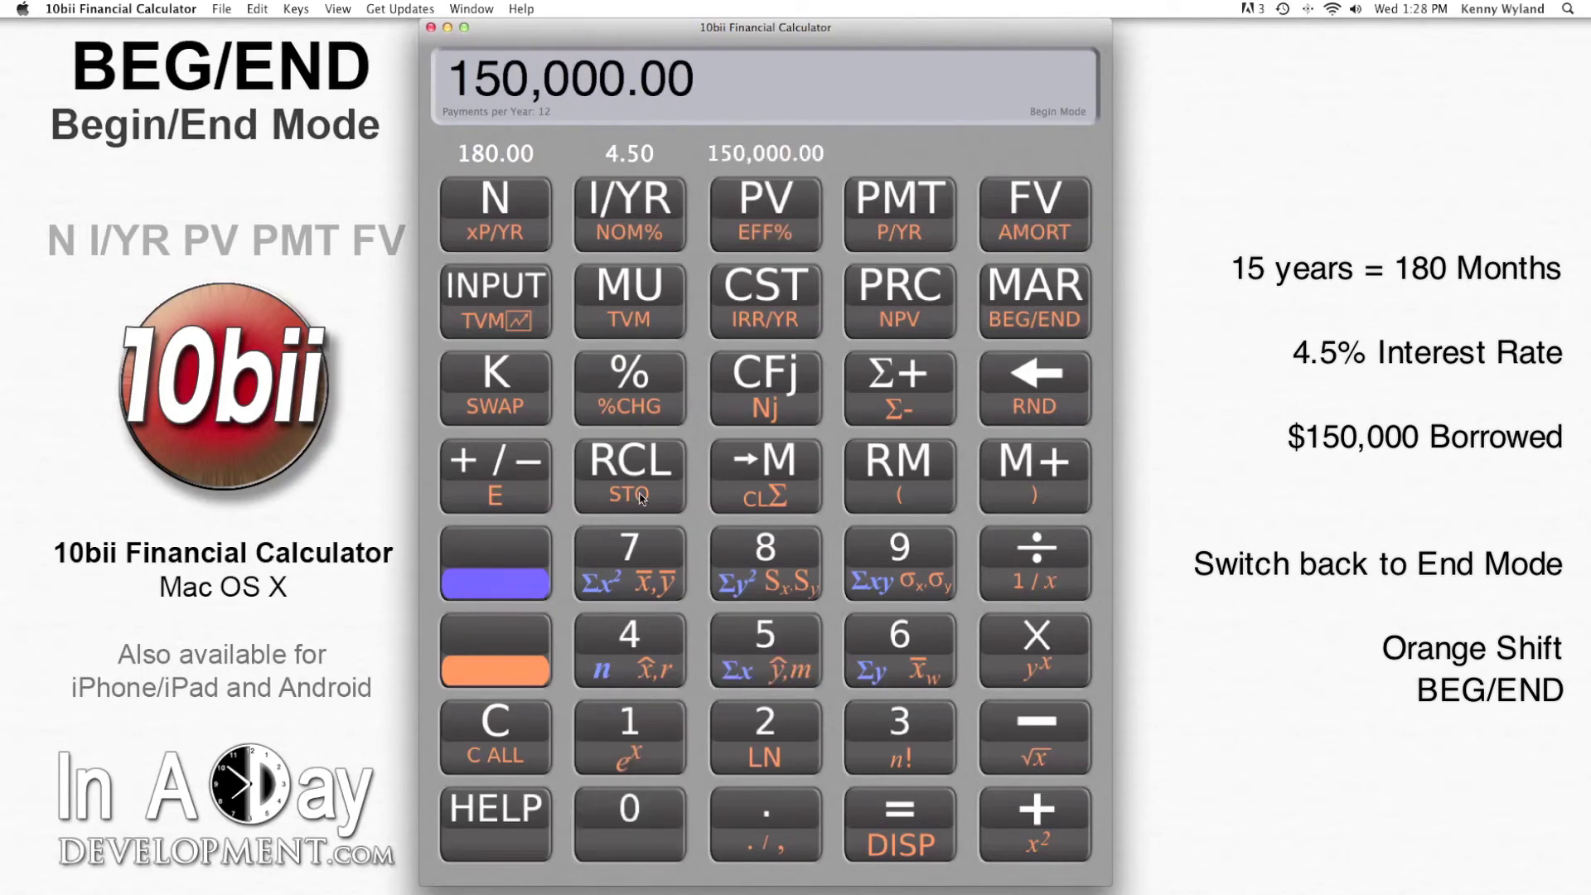
Switch back to End Mode and solve PMT, giving -1,147.49
{"action": "left_click", "coordinate": [496, 654]}
{"action": "left_click", "coordinate": [1043, 308]}
{"action": "left_click", "coordinate": [910, 203]}
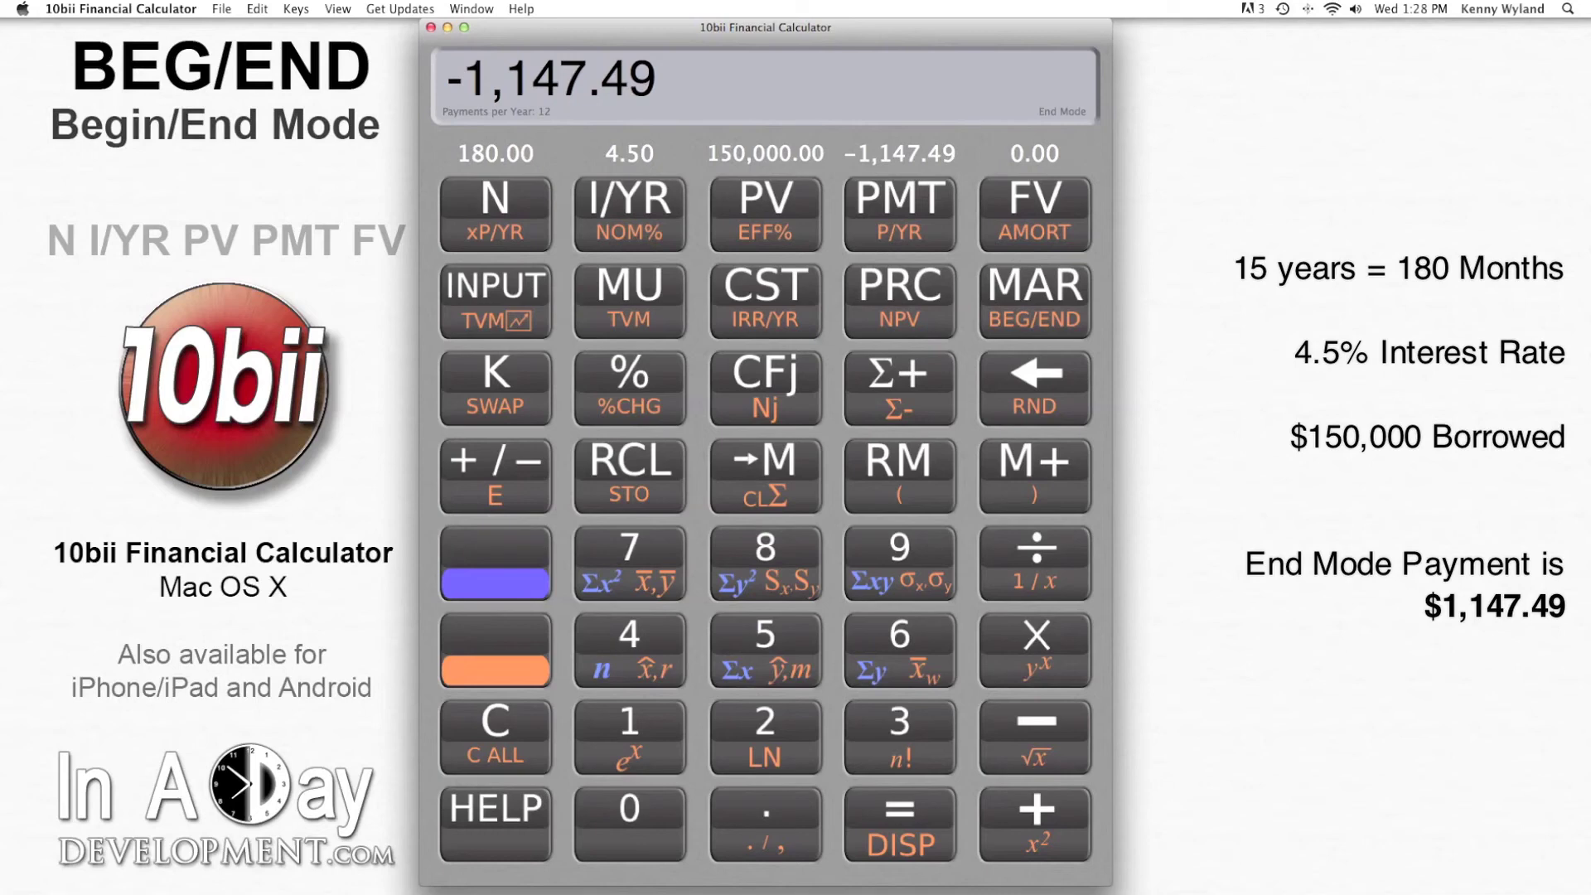
{"action": "left_click", "coordinate": [525, 678]}
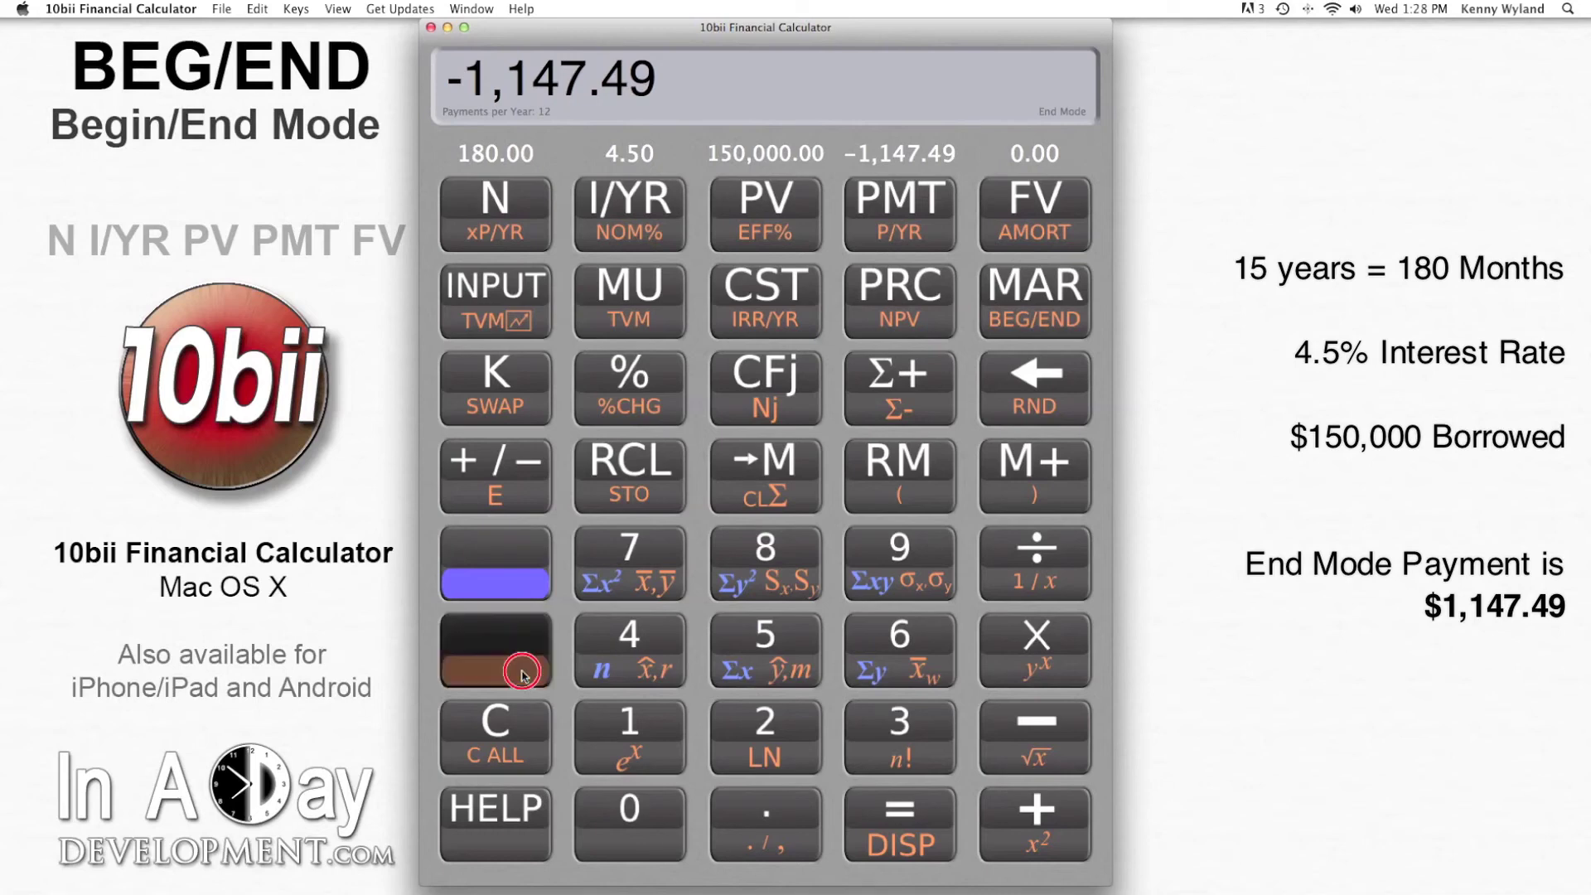
Toggle BEG/END to Begin Mode and re-solve PMT for the same loan: -1,143.20
{"action": "left_click", "coordinate": [1015, 298]}
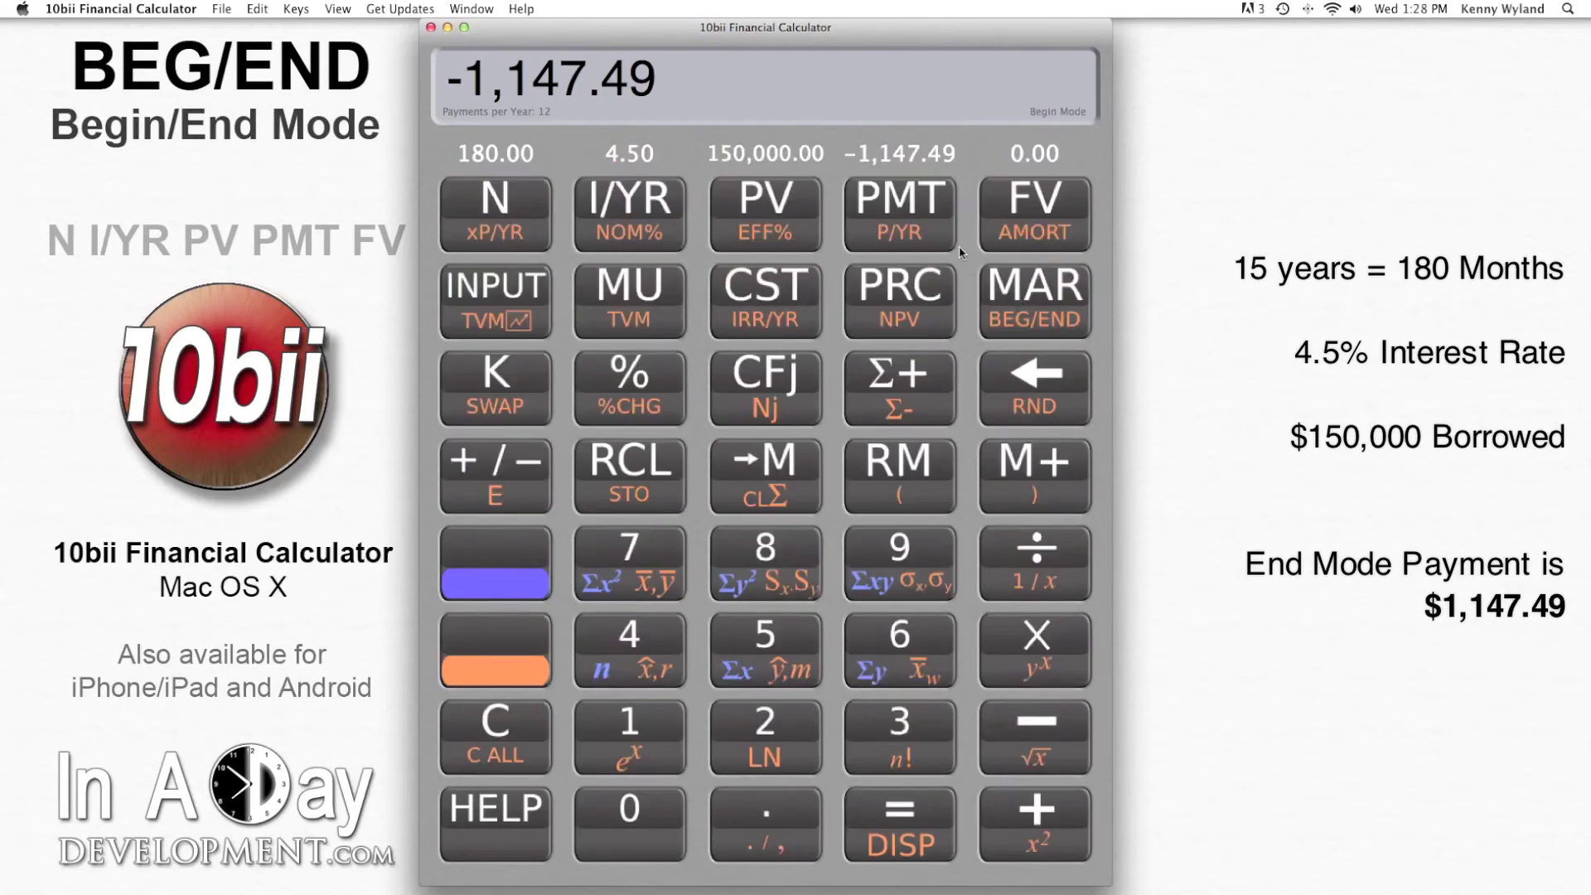
{"action": "left_click", "coordinate": [902, 209]}
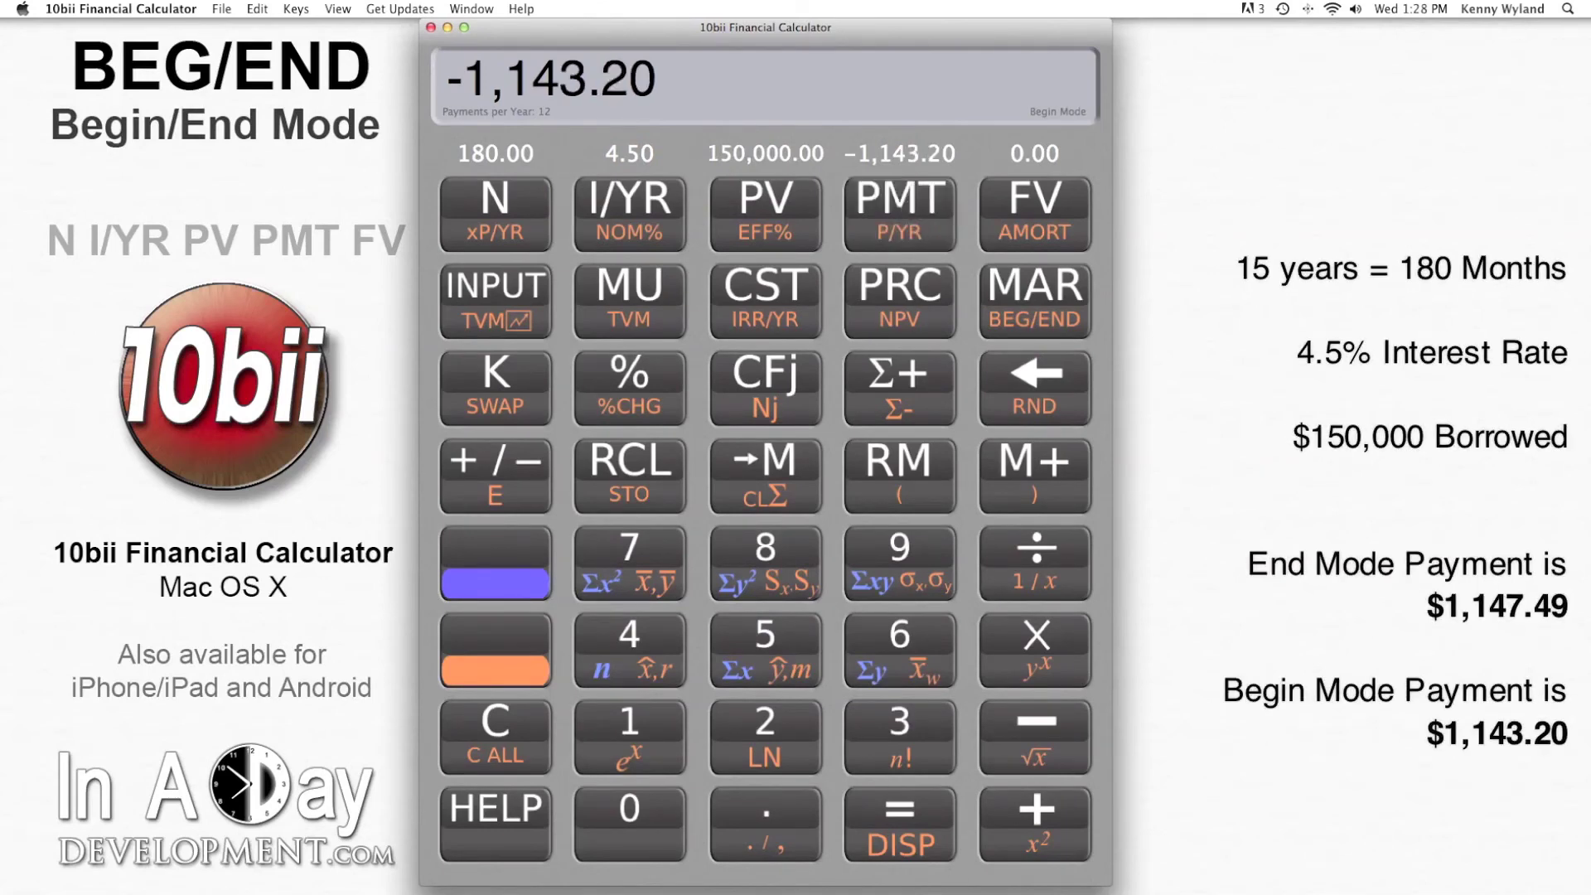